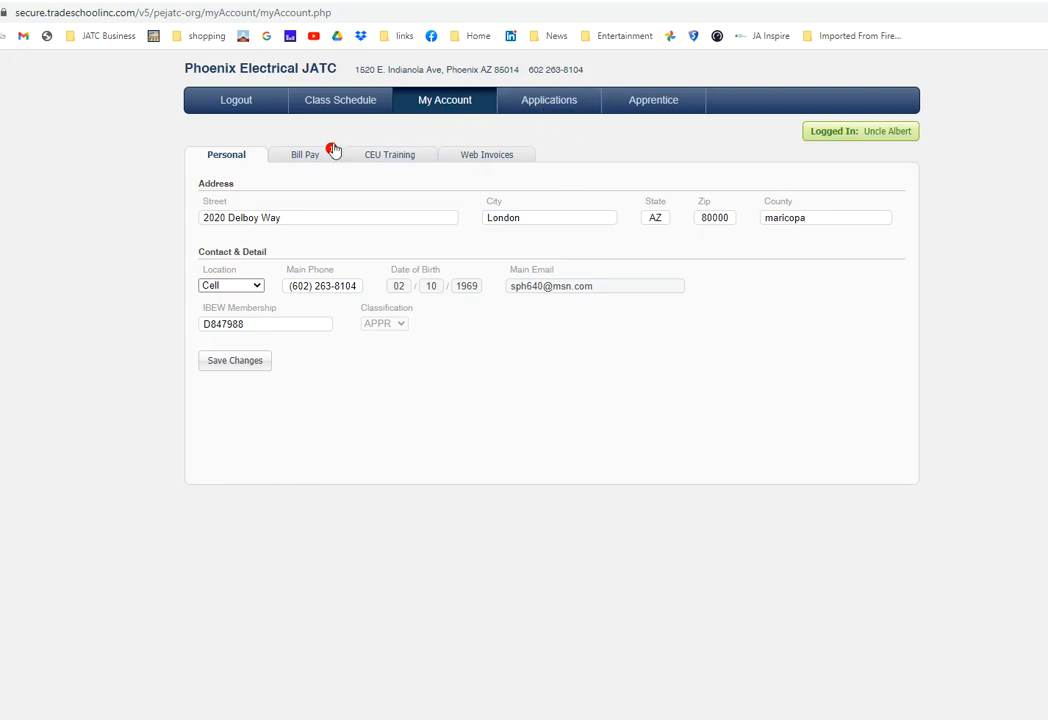
Step: Choose Semester Forms Sign Off as the program of interest in the online applications and try to start the application
{"action": "left_click", "coordinate": [545, 102]}
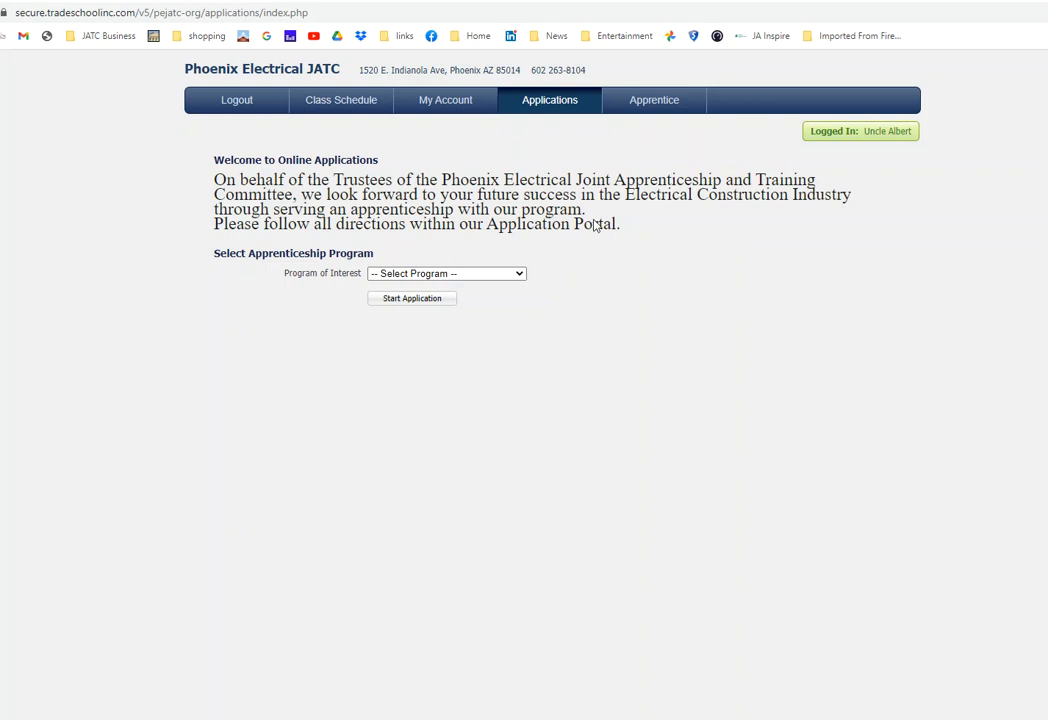
{"action": "left_click", "coordinate": [519, 274]}
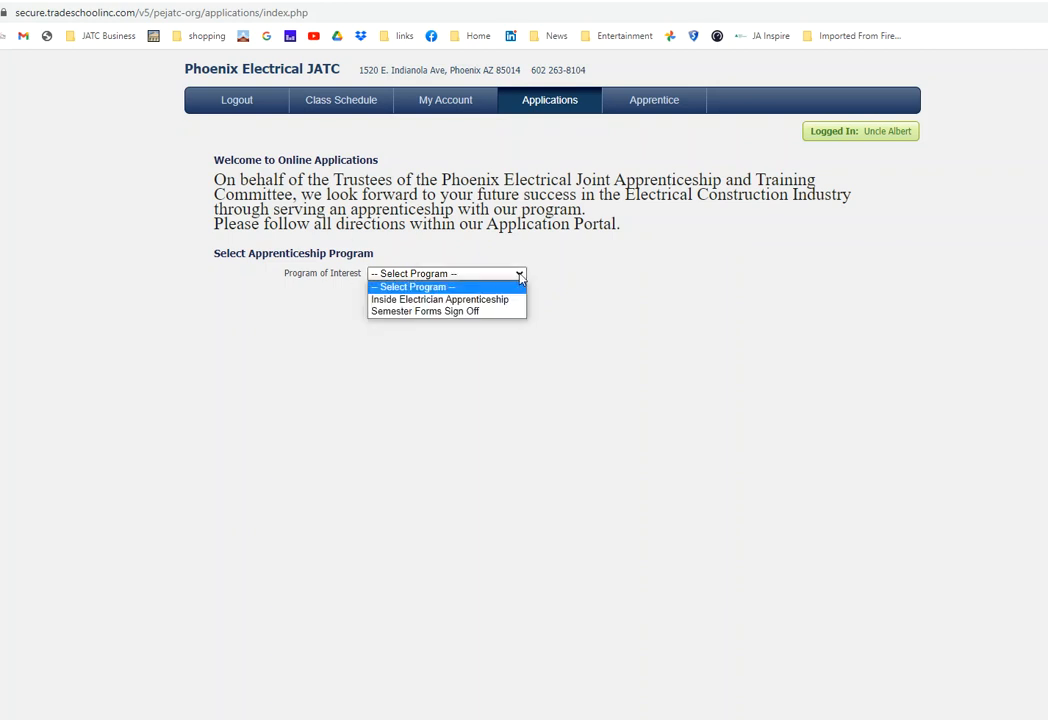
{"action": "left_click", "coordinate": [453, 312]}
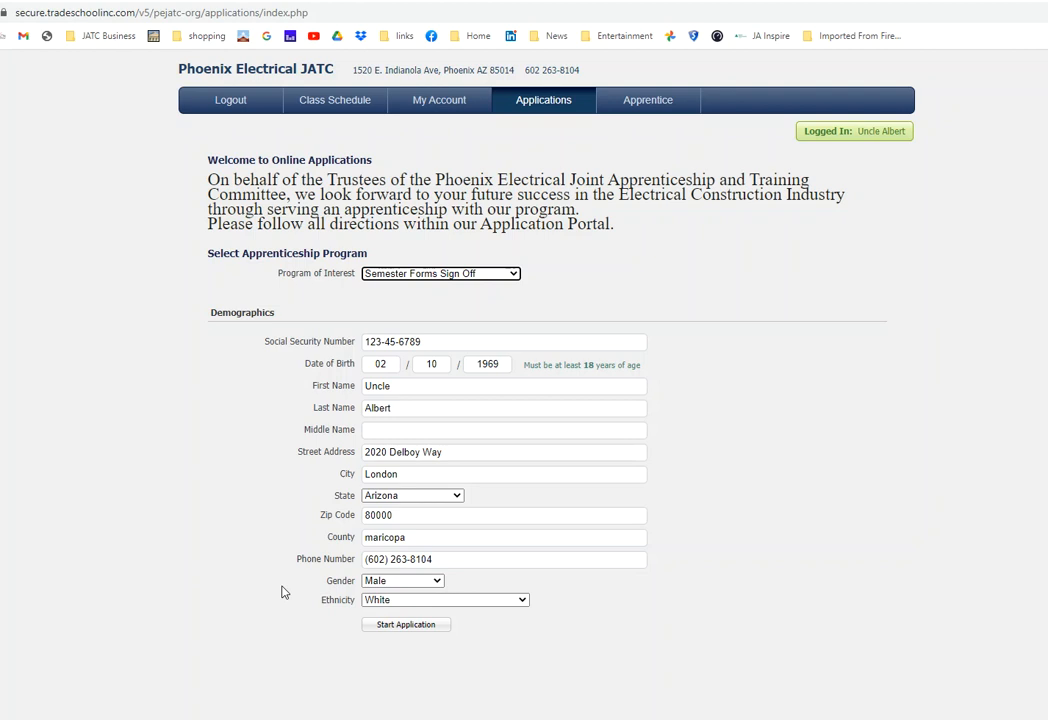
{"action": "left_click", "coordinate": [384, 630]}
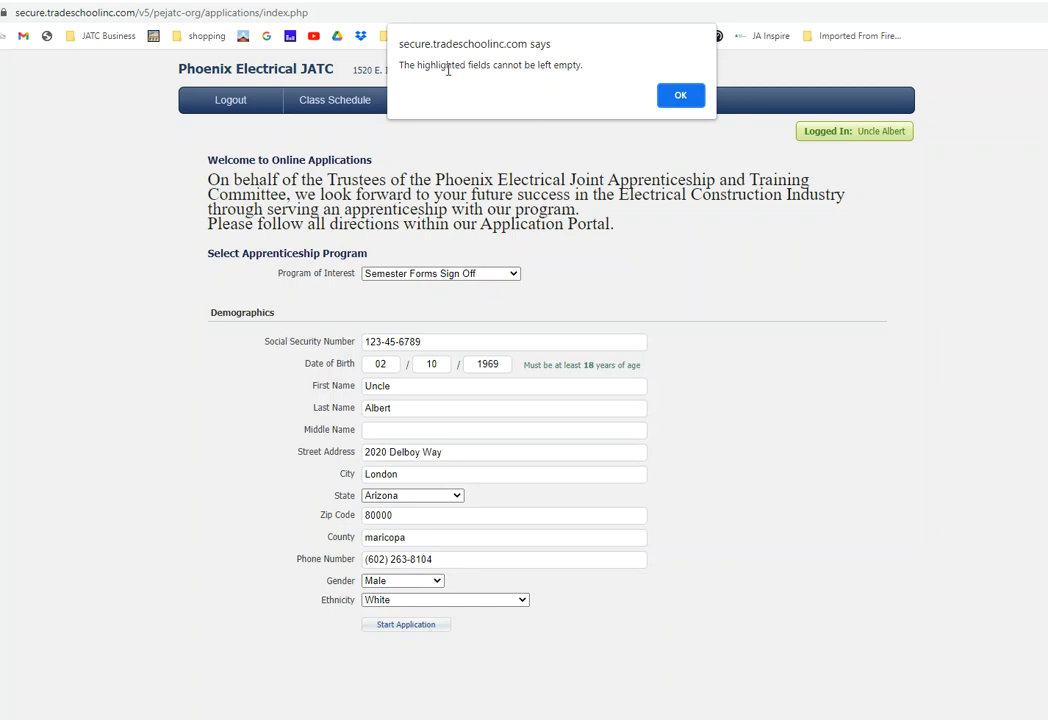
{"action": "left_click", "coordinate": [686, 95]}
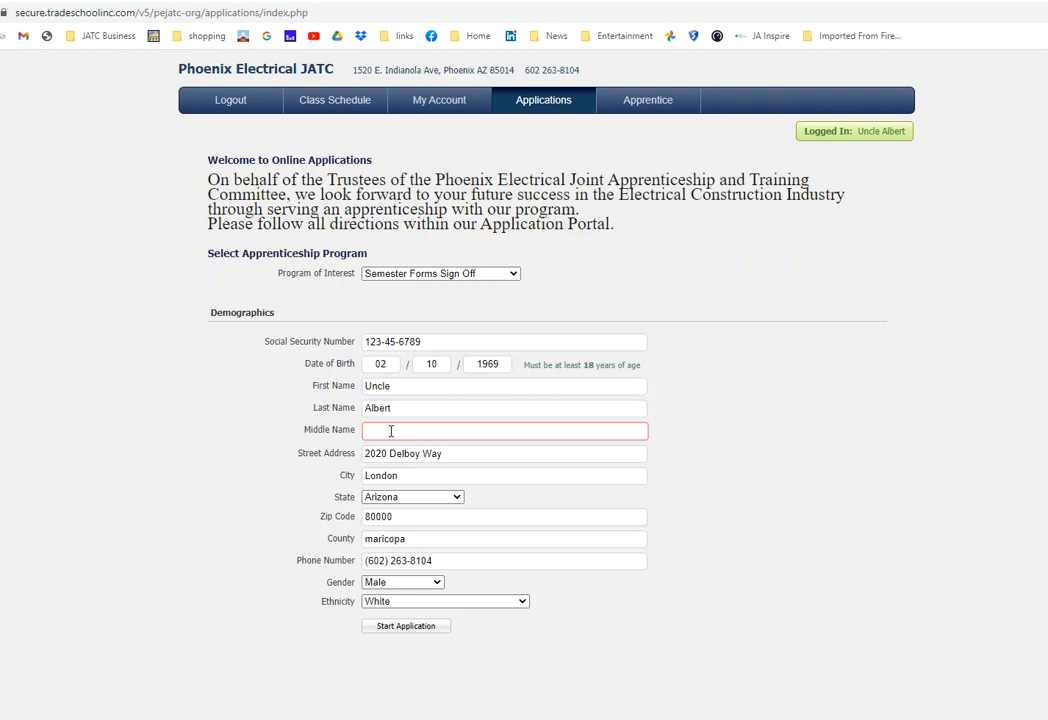
Step: Fill in the required middle name with NA and start the Semester Forms Sign Off application
{"action": "left_click", "coordinate": [391, 431]}
{"action": "type", "text": "NA"}
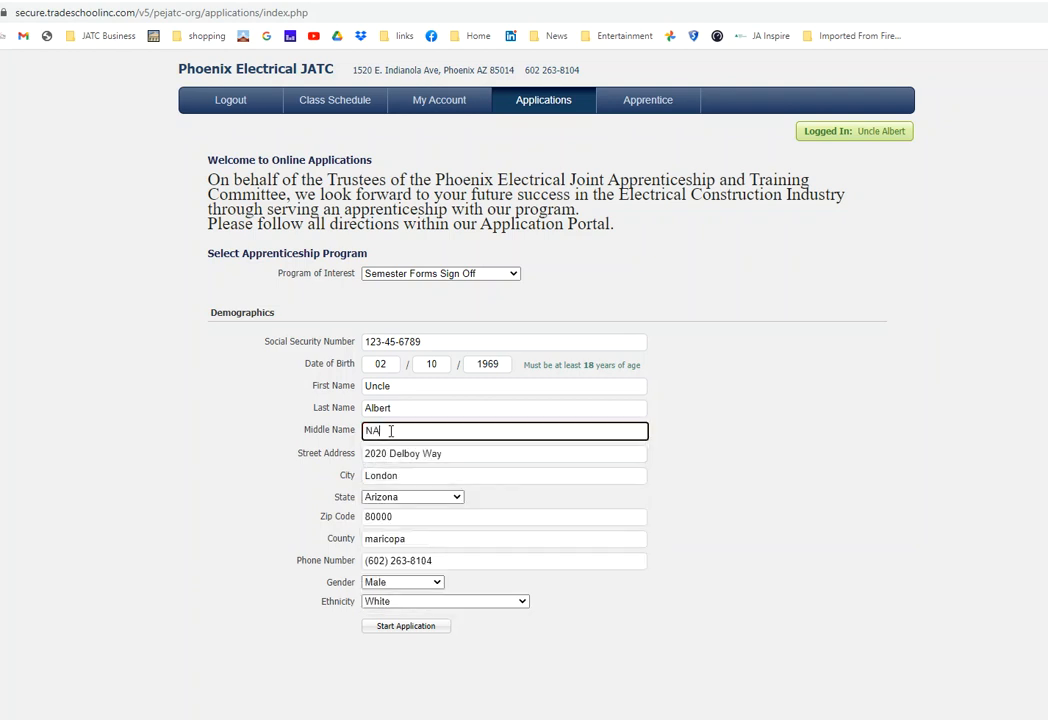
{"action": "left_click", "coordinate": [787, 514]}
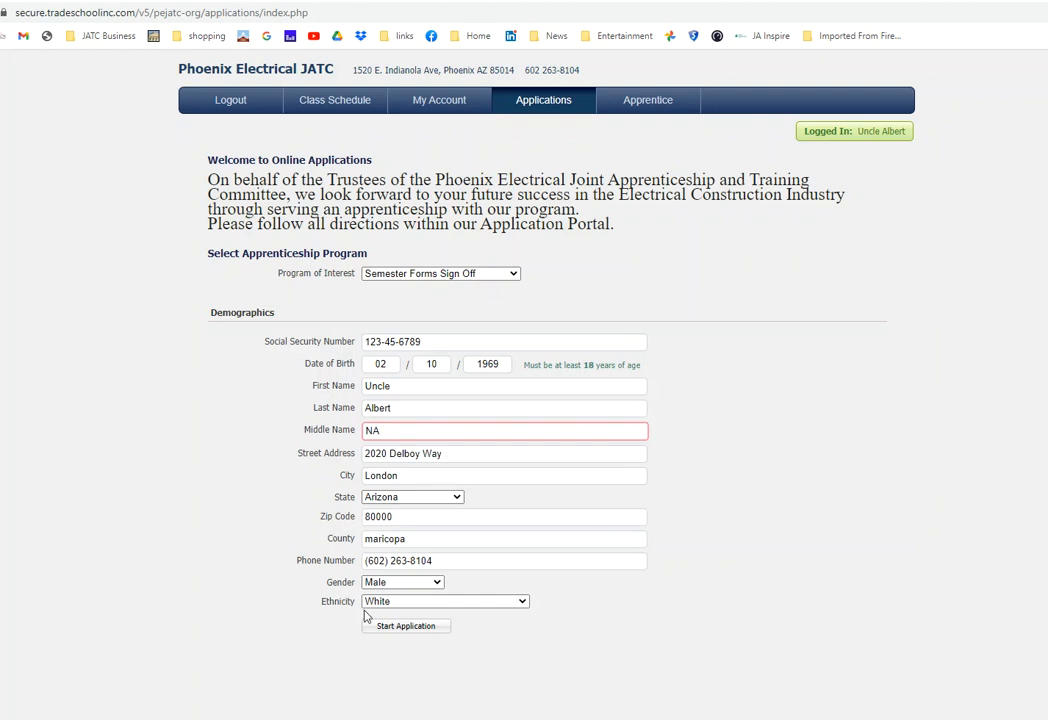
{"action": "left_click", "coordinate": [416, 630]}
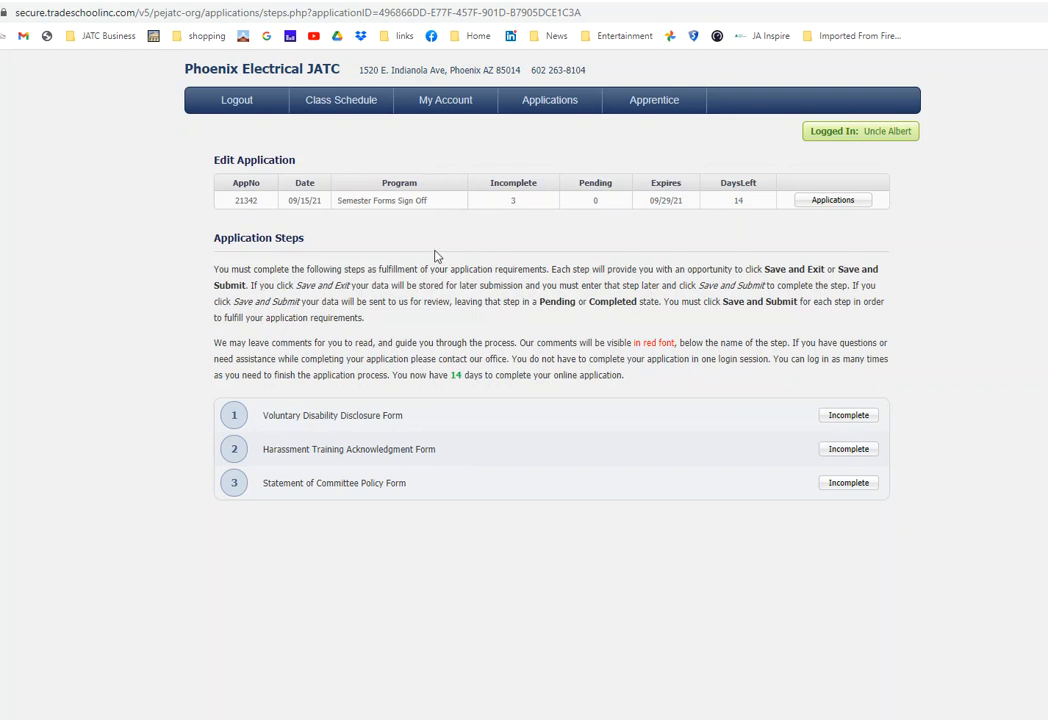
Step: Open the Voluntary Disability Disclosure Form step, view its linked disclosure document, and return to the form
{"action": "left_click", "coordinate": [845, 423]}
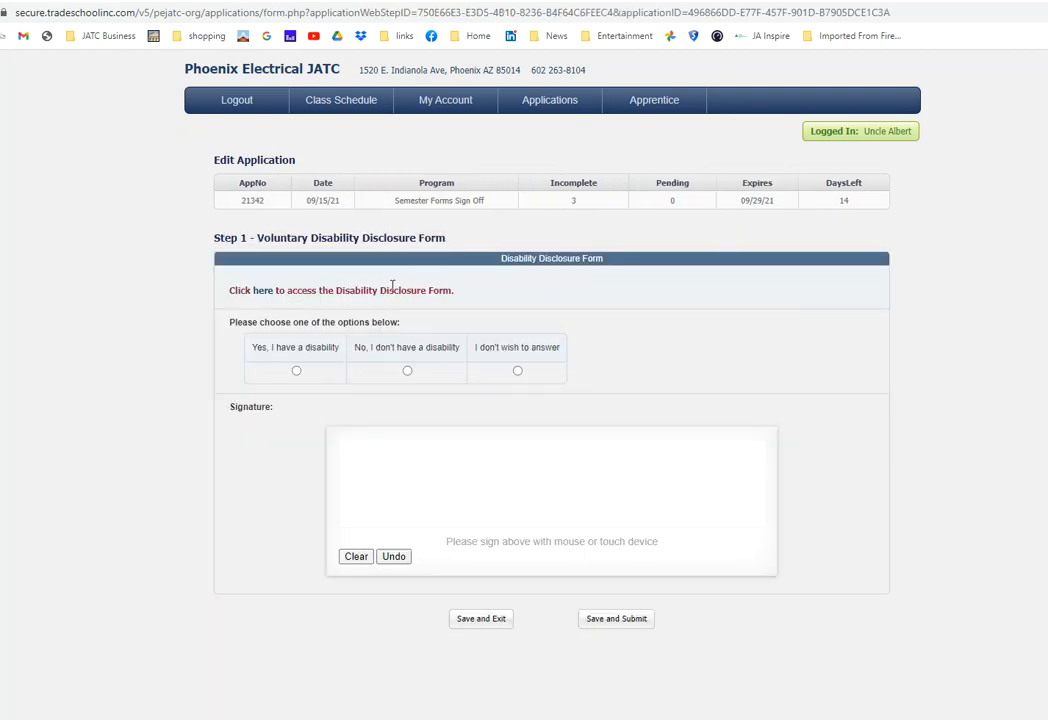
{"action": "left_click", "coordinate": [263, 296]}
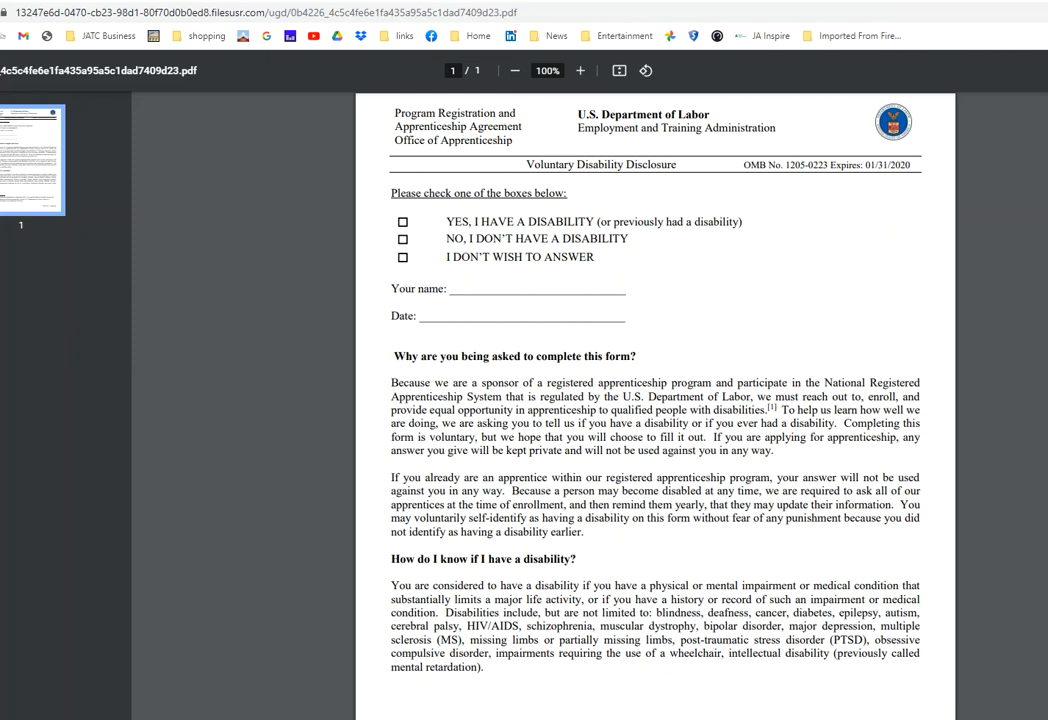
{"action": "key", "text": "ctrl+w"}
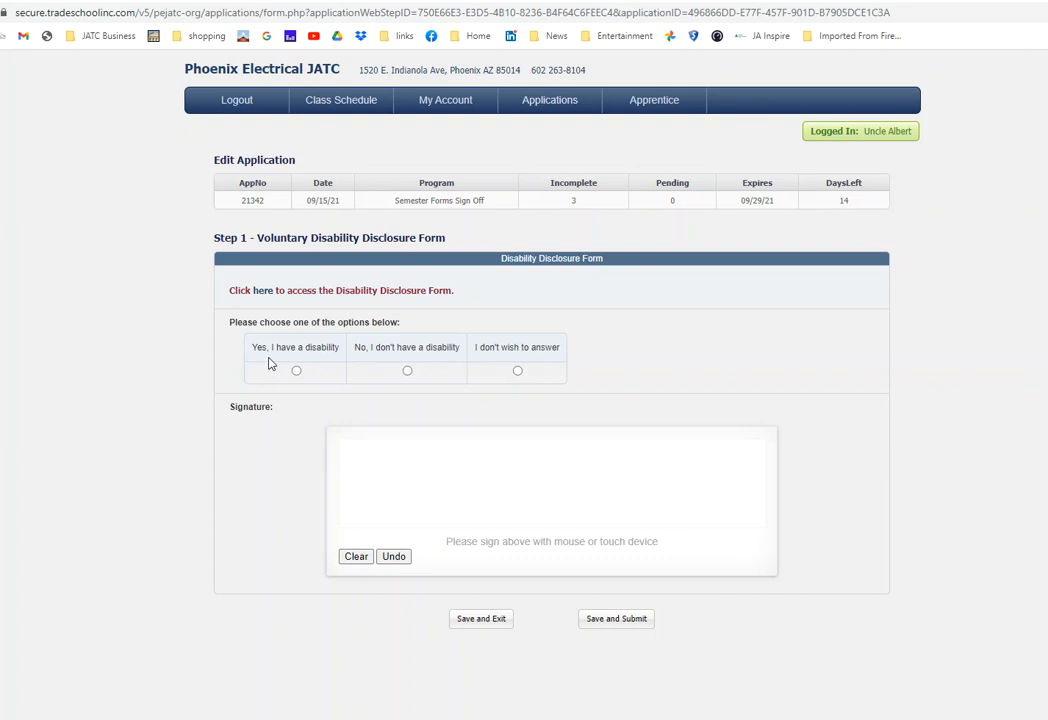
Step: Answer the disability disclosure with "No, I don't have a disability", then sign the form and save and submit it
{"action": "left_click", "coordinate": [296, 371]}
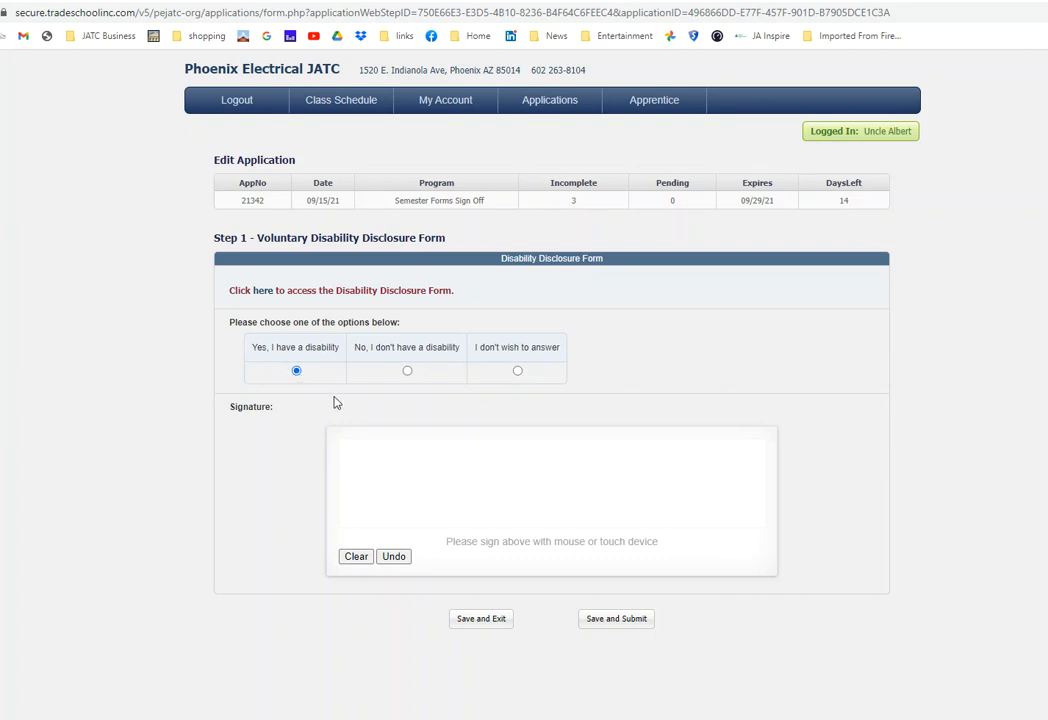
{"action": "left_click", "coordinate": [407, 371]}
{"action": "mouse_move", "coordinate": [392, 463]}
{"action": "left_mouse_down"}
{"action": "mouse_move", "coordinate": [445, 483]}
{"action": "mouse_move", "coordinate": [552, 496]}
{"action": "mouse_move", "coordinate": [648, 500]}
{"action": "mouse_move", "coordinate": [673, 480]}
{"action": "left_mouse_up"}
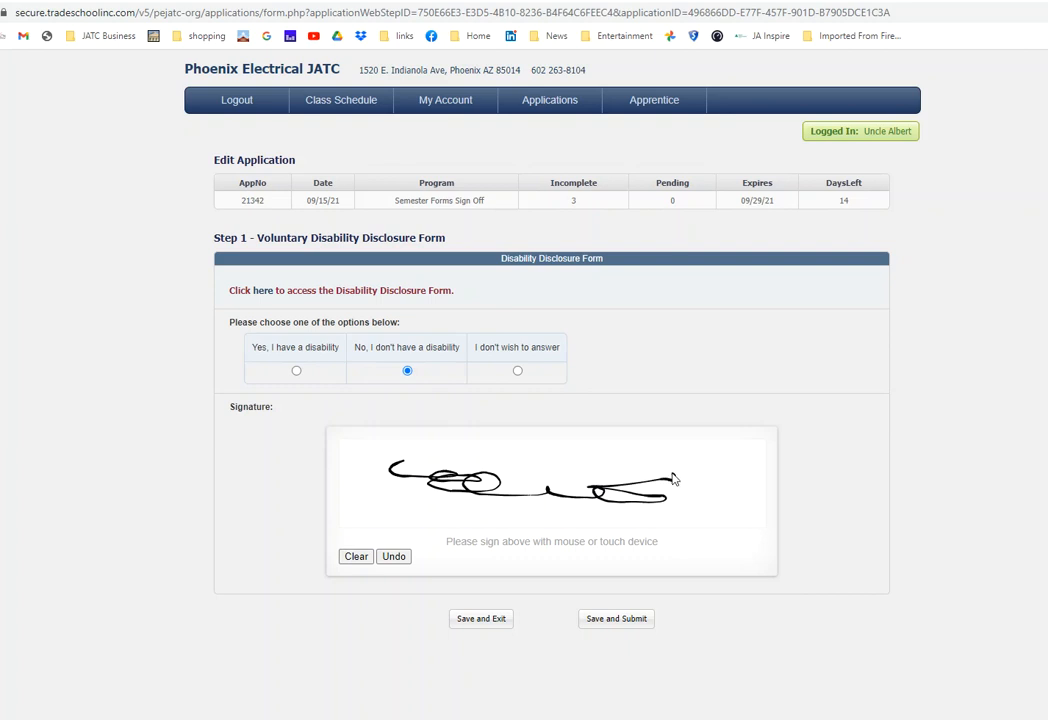
{"action": "left_click", "coordinate": [484, 620]}
{"action": "left_click", "coordinate": [610, 628]}
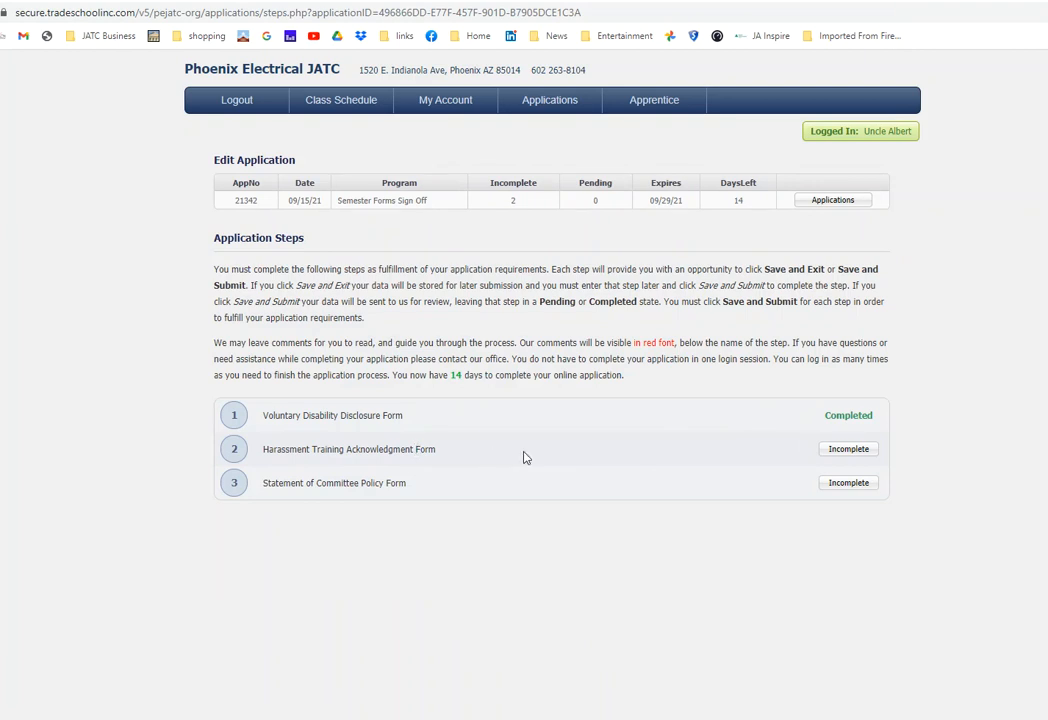
Step: Open the Harassment Training Acknowledgment Form step, skim its linked training presentation, and return to the form
{"action": "left_click", "coordinate": [830, 458]}
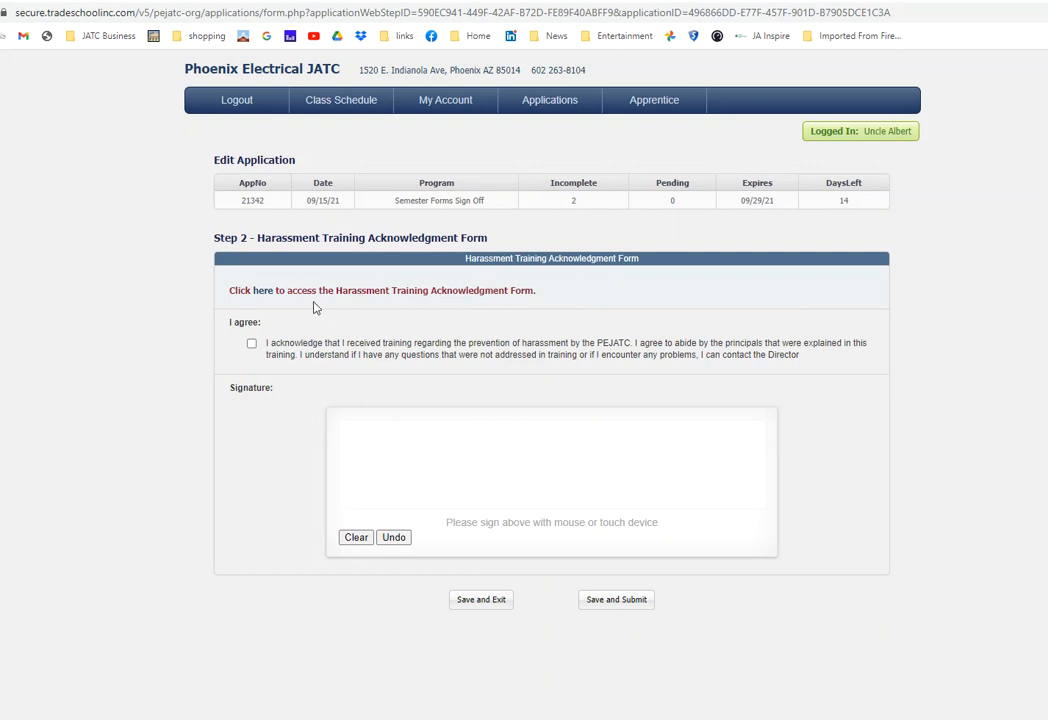
{"action": "left_click", "coordinate": [263, 292]}
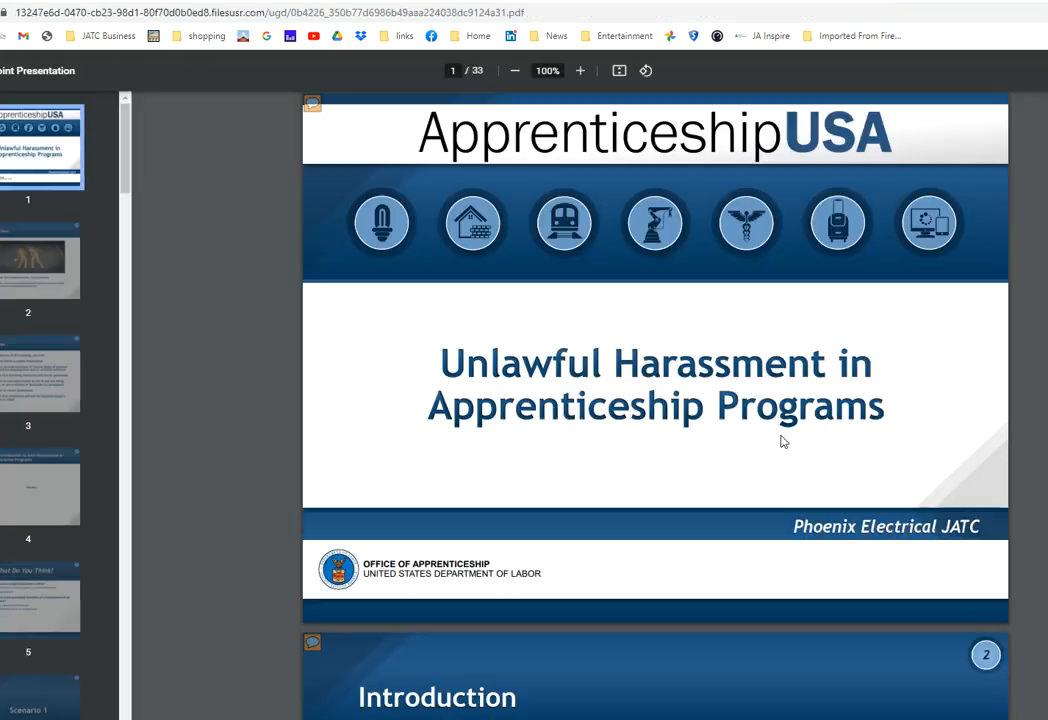
{"action": "scroll", "coordinate": [550, 316], "scroll_direction": "down", "scroll_amount": 15}
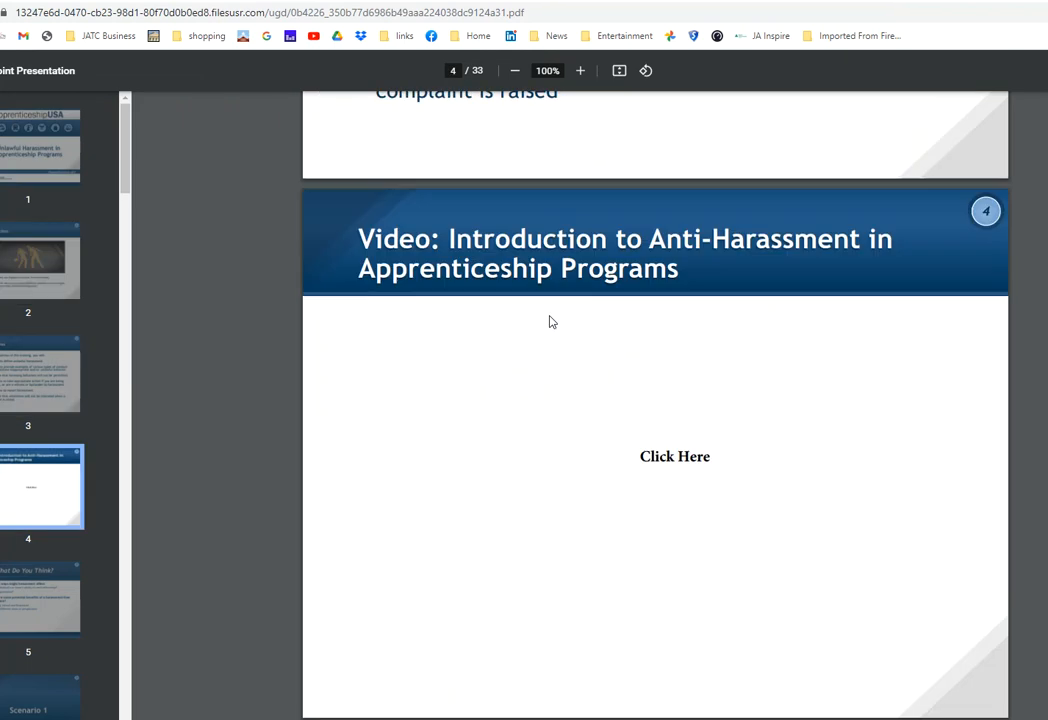
{"action": "scroll", "coordinate": [550, 320], "scroll_direction": "down", "scroll_amount": 10}
{"action": "scroll", "coordinate": [550, 320], "scroll_direction": "up", "scroll_amount": 20}
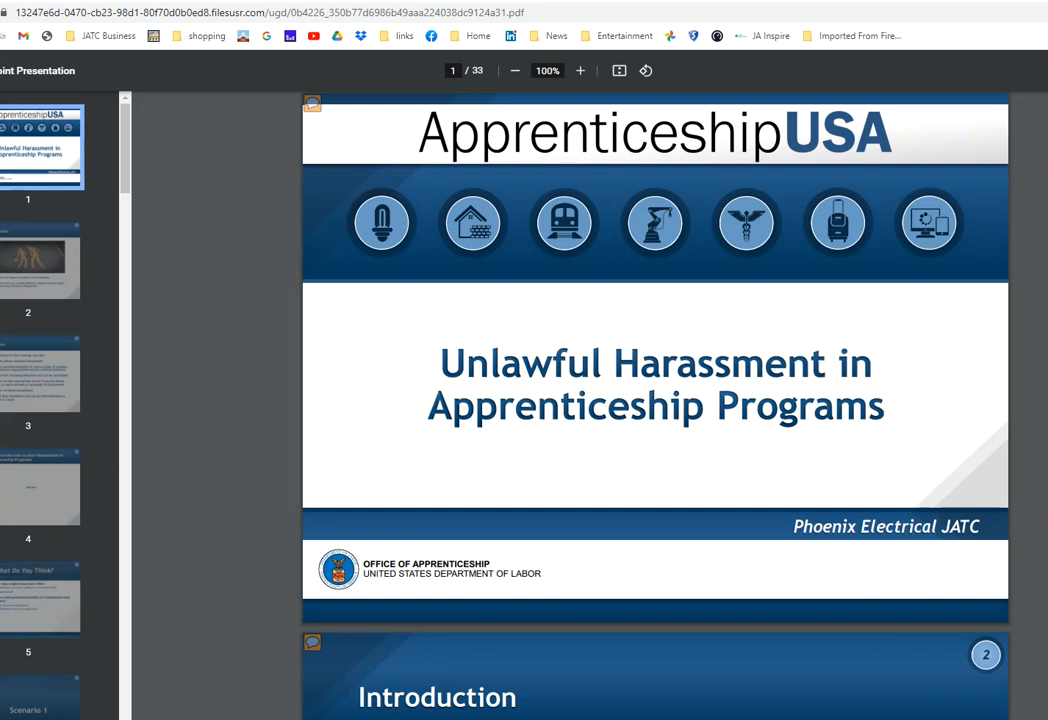
{"action": "key", "text": "alt+Left"}
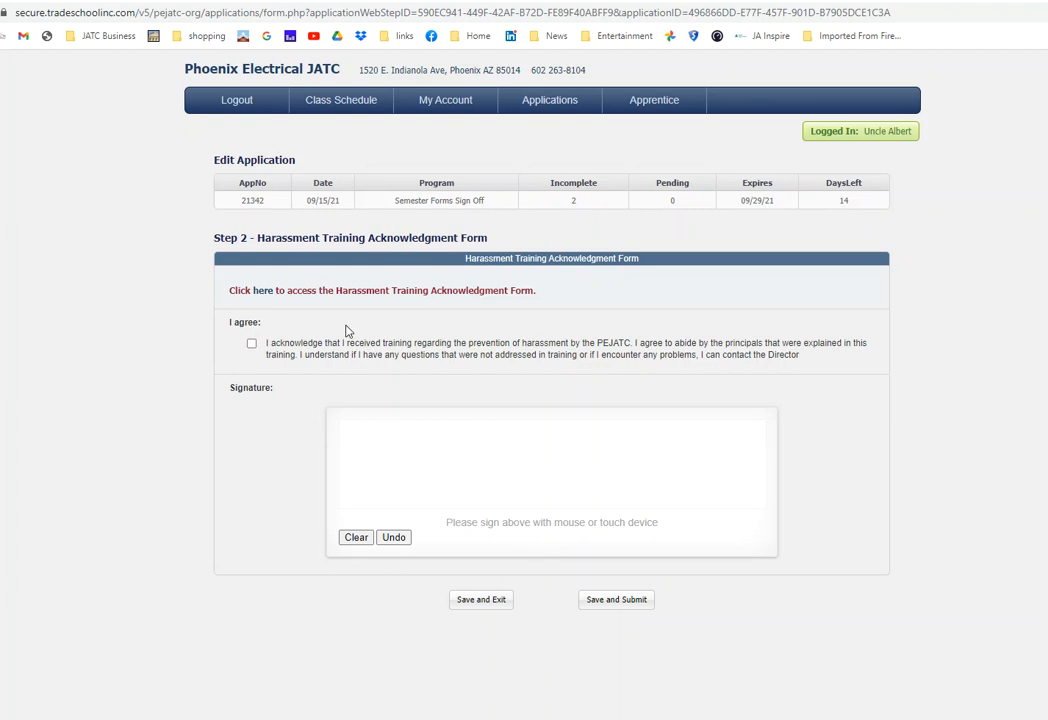
Step: Agree to the harassment prevention training acknowledgment, then sign the form and save and submit it
{"action": "left_click", "coordinate": [251, 344]}
{"action": "mouse_move", "coordinate": [410, 440]}
{"action": "left_mouse_down"}
{"action": "mouse_move", "coordinate": [557, 462]}
{"action": "mouse_move", "coordinate": [688, 459]}
{"action": "left_mouse_up"}
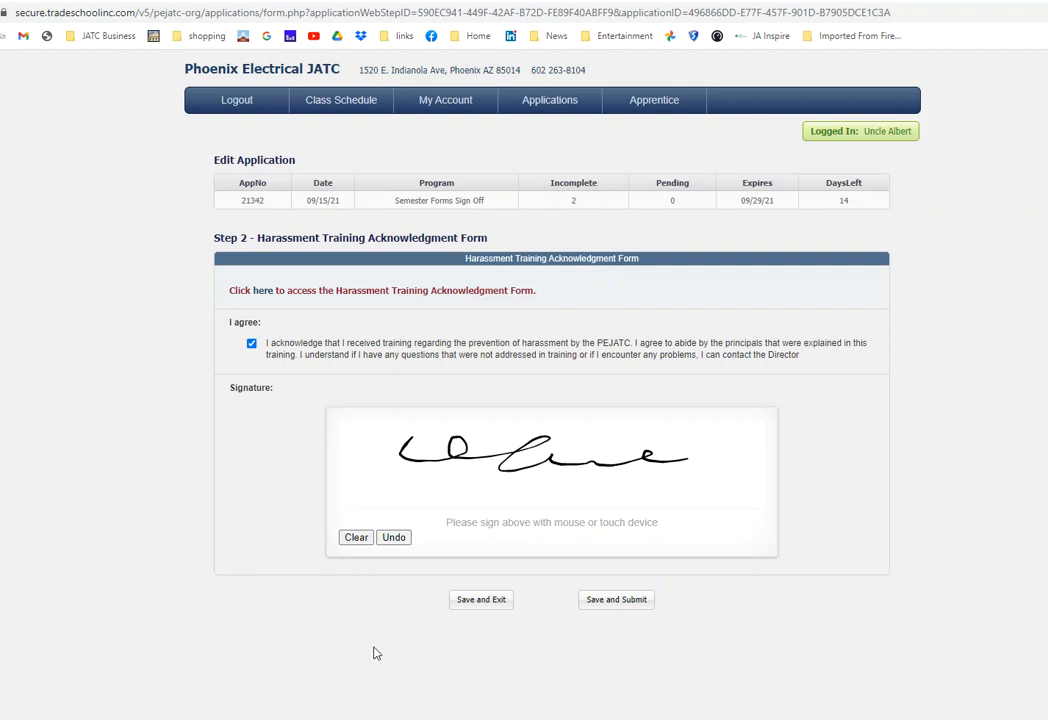
{"action": "left_click", "coordinate": [609, 604]}
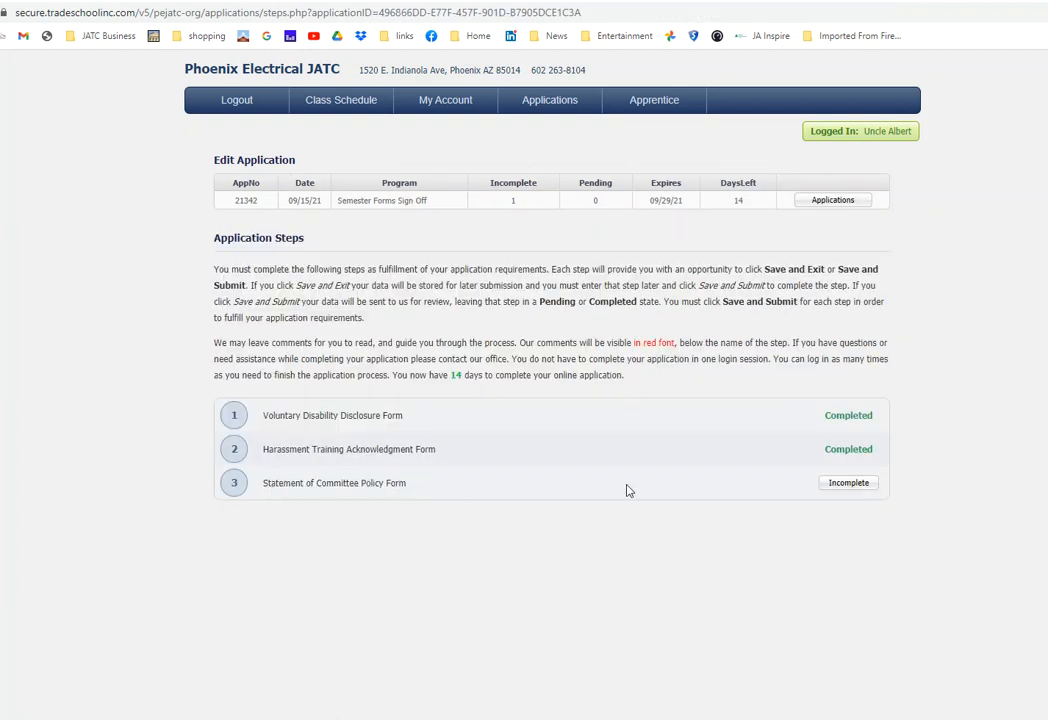
Step: Open the Statement of Committee Policy Form step, skim its linked policy document, and return to the form
{"action": "left_click", "coordinate": [849, 484]}
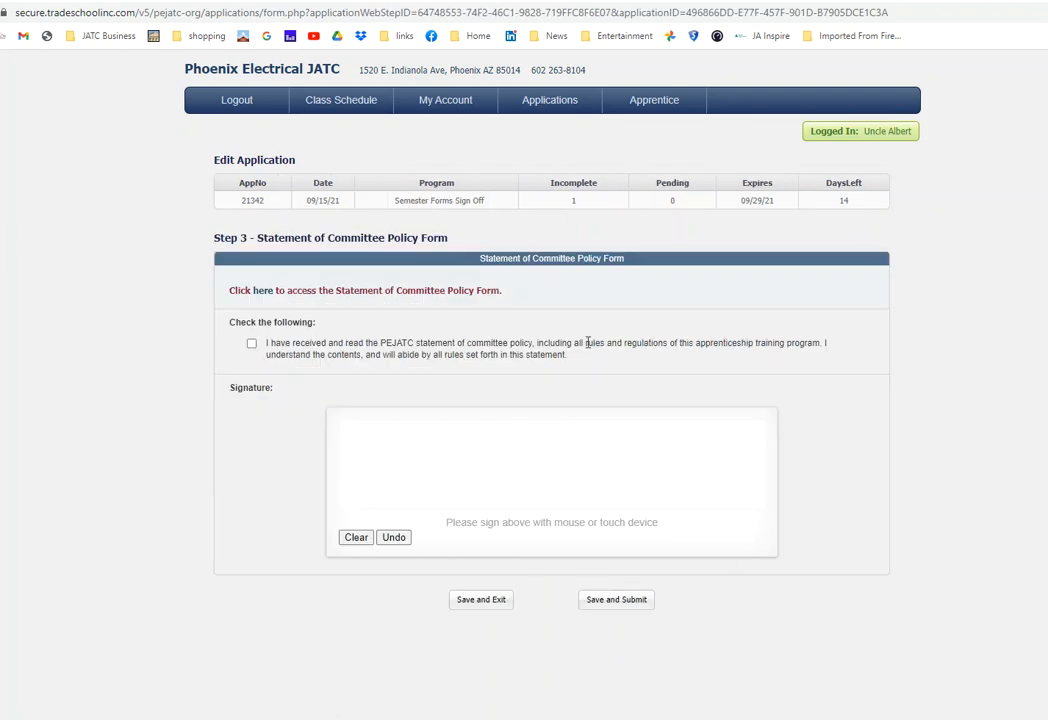
{"action": "left_click", "coordinate": [258, 291]}
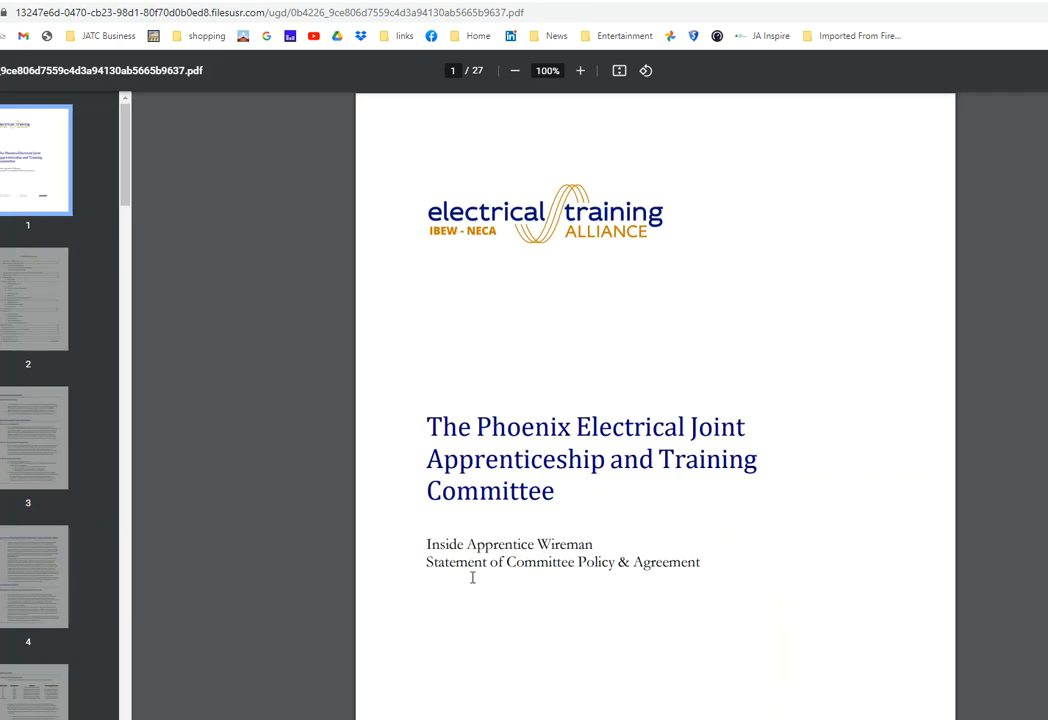
{"action": "scroll", "coordinate": [592, 363], "scroll_direction": "down", "scroll_amount": 20}
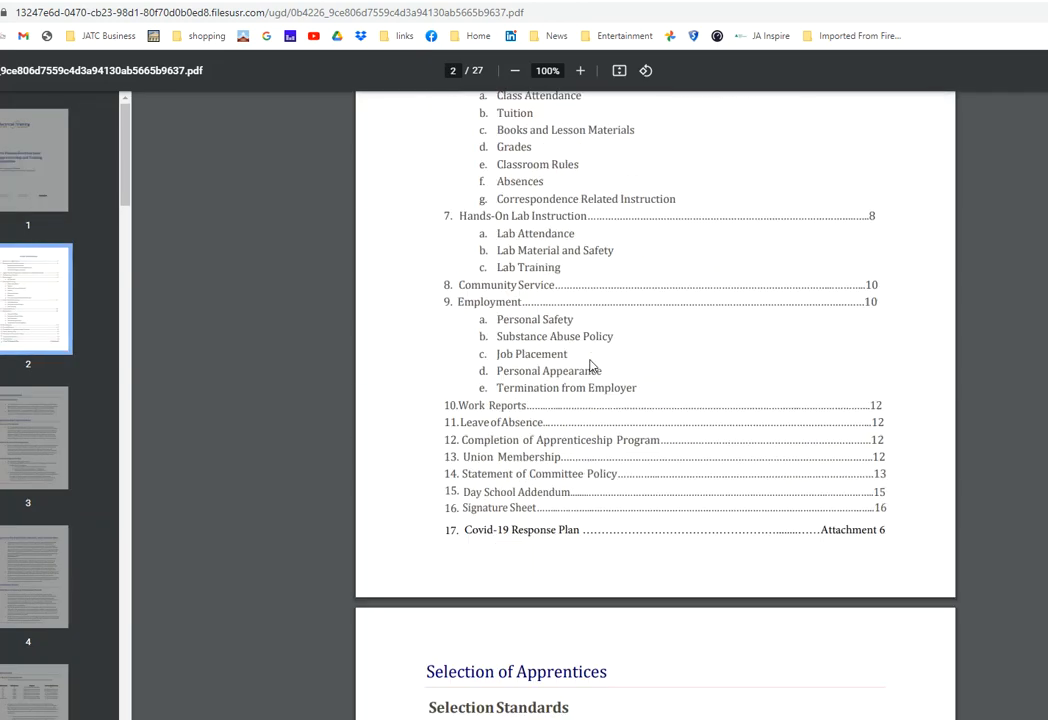
{"action": "scroll", "coordinate": [591, 366], "scroll_direction": "down", "scroll_amount": 20}
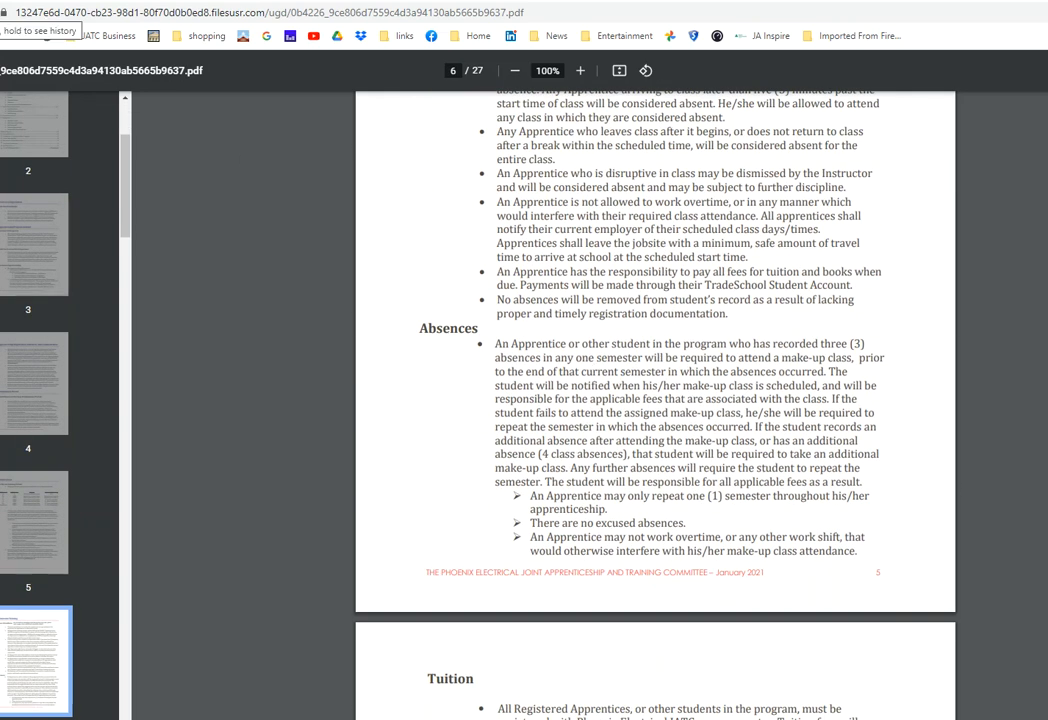
{"action": "left_click", "coordinate": [0, 13]}
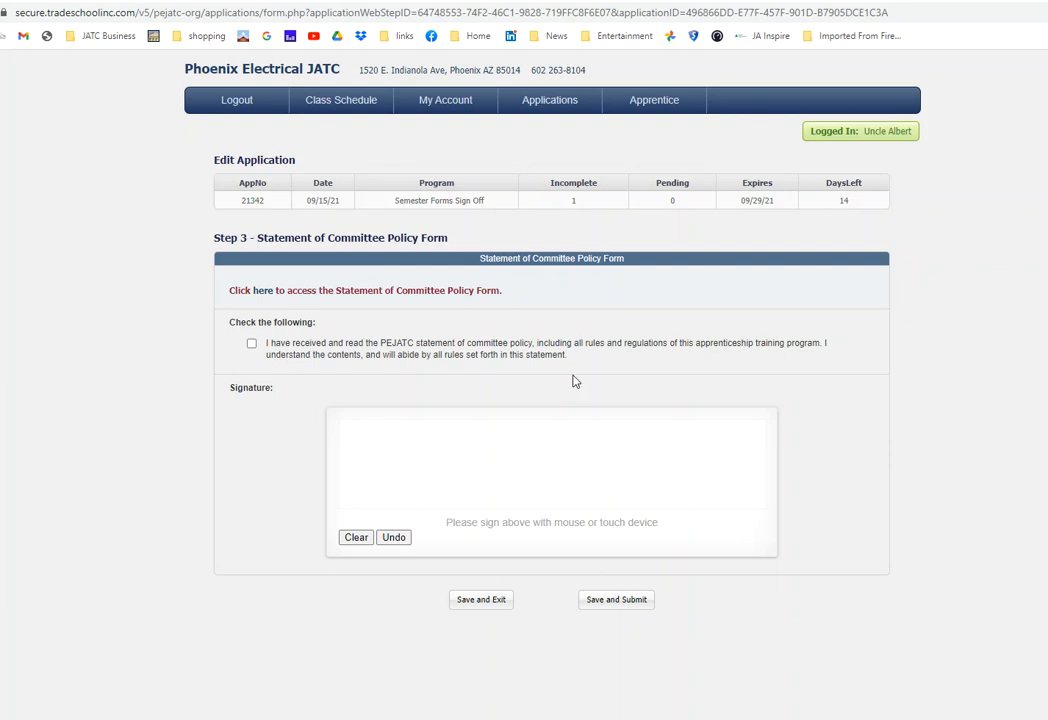
Step: Sign the Statement of Committee Policy Form, check the statement that the policy was received and read, and save and submit it
{"action": "mouse_move", "coordinate": [408, 447]}
{"action": "left_mouse_down"}
{"action": "mouse_move", "coordinate": [480, 475]}
{"action": "mouse_move", "coordinate": [721, 467]}
{"action": "left_mouse_up"}
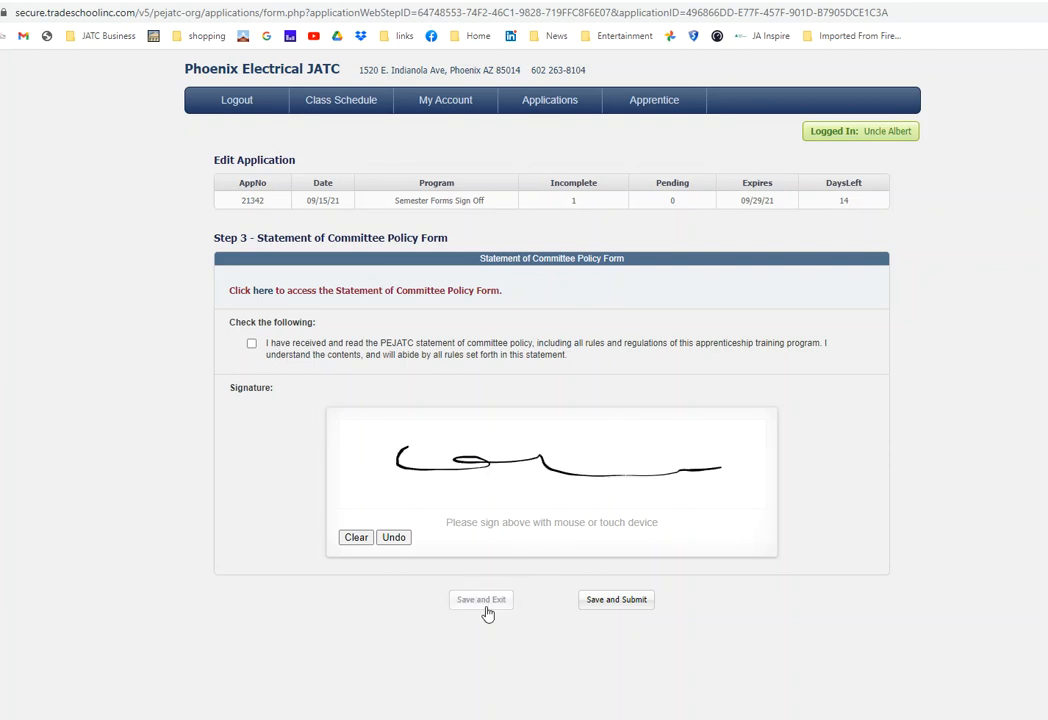
{"action": "left_click", "coordinate": [616, 600]}
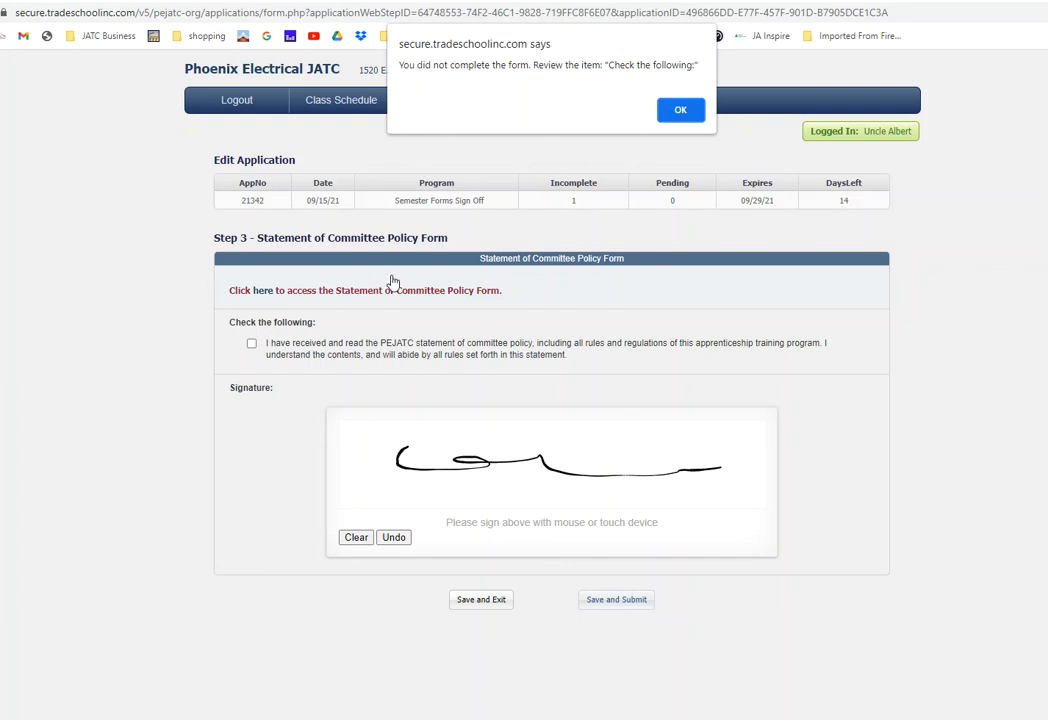
{"action": "left_click", "coordinate": [665, 115]}
{"action": "left_click", "coordinate": [248, 346]}
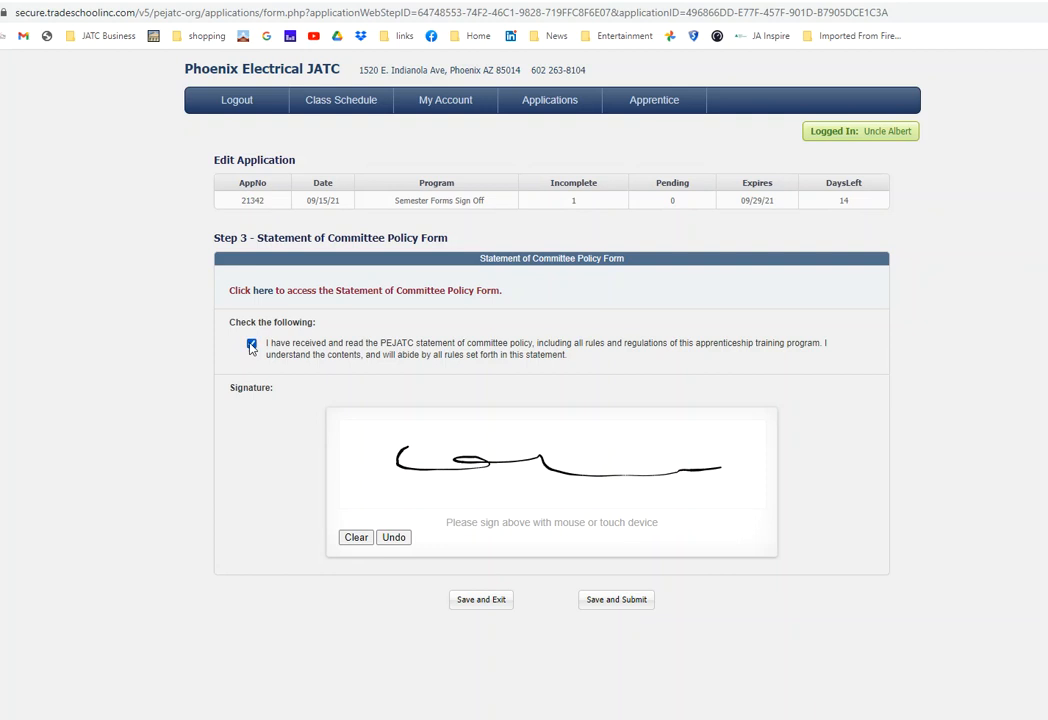
{"action": "left_click", "coordinate": [632, 600]}
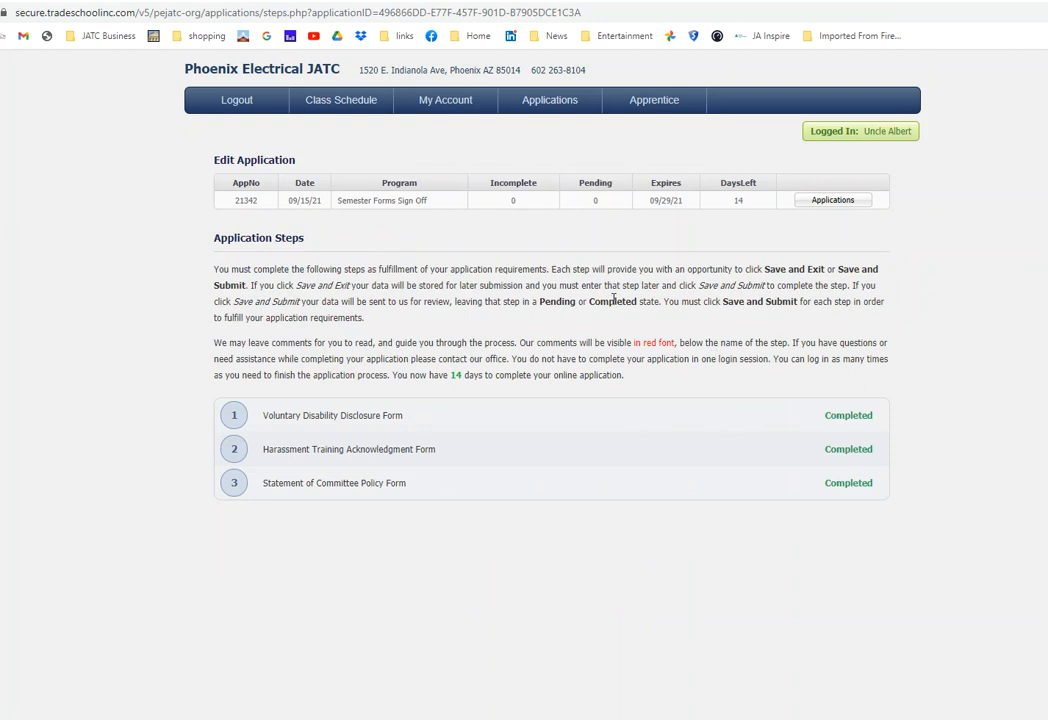
{"action": "right_click", "coordinate": [766, 270]}
{"action": "left_click", "coordinate": [685, 260]}
{"action": "right_click", "coordinate": [470, 180]}
{"action": "left_click", "coordinate": [435, 247]}
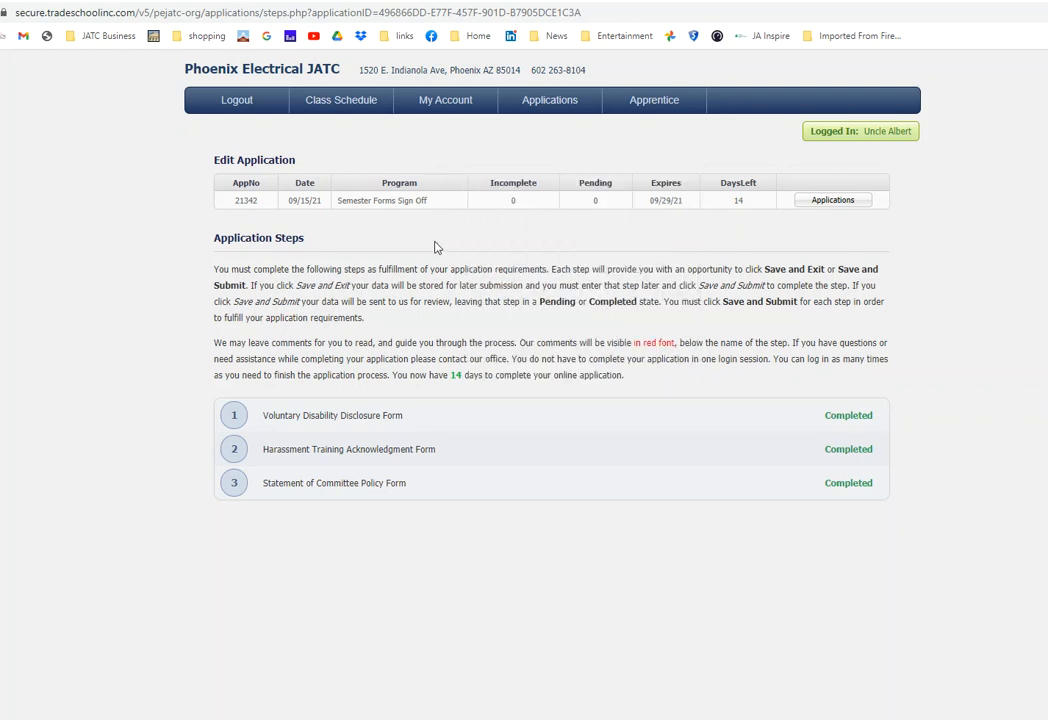